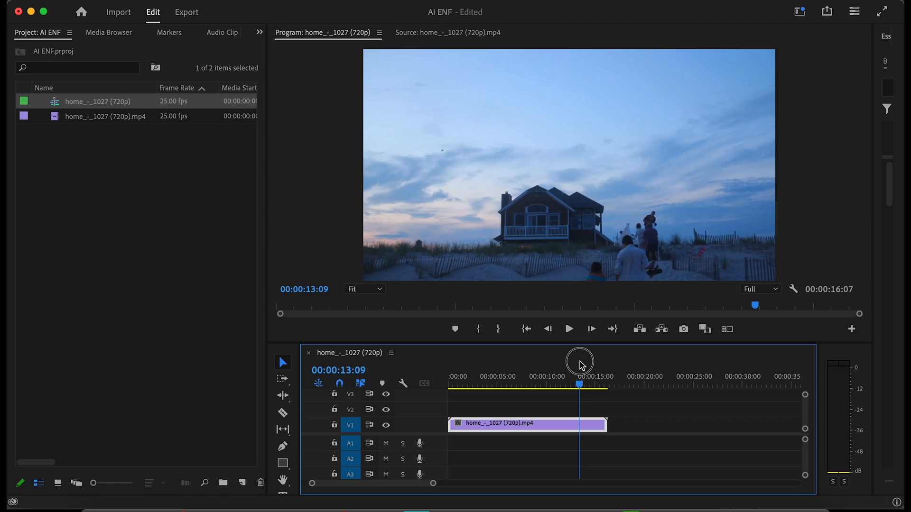
# Export the current frame at 00:00:07:22 as a still image and import it into the project.
pyautogui.click(684, 331)
pyautogui.click(540, 309)
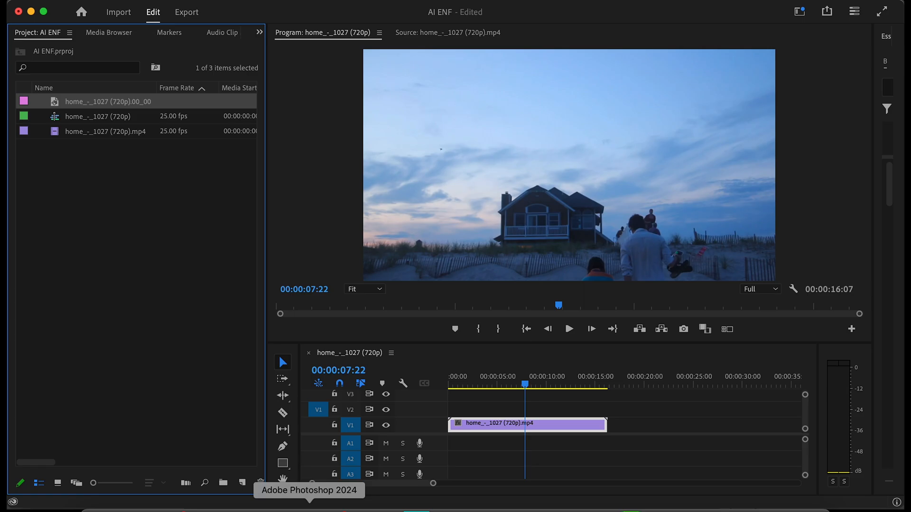
# Switch to Photoshop and open home_-_1027 (720p).00_00_07_22.Still001.png from the Pictures folder.
pyautogui.click(309, 508)
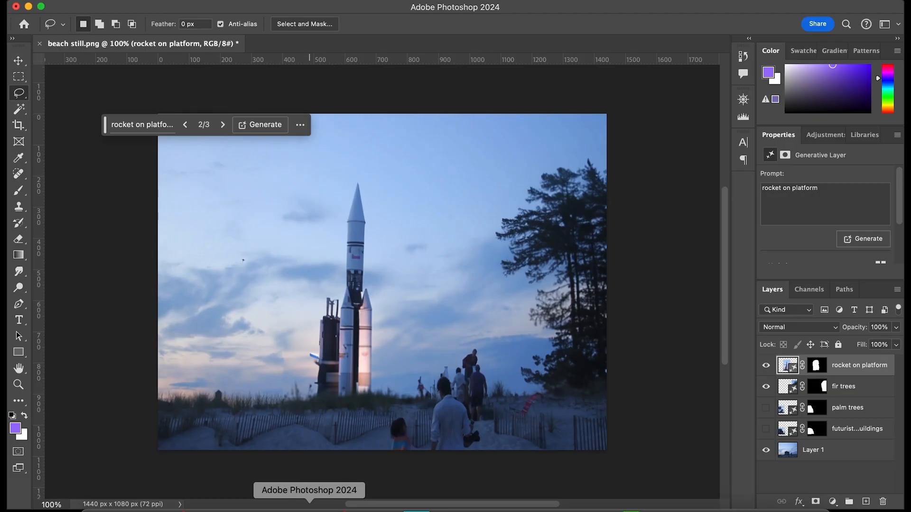
pyautogui.click(127, 4)
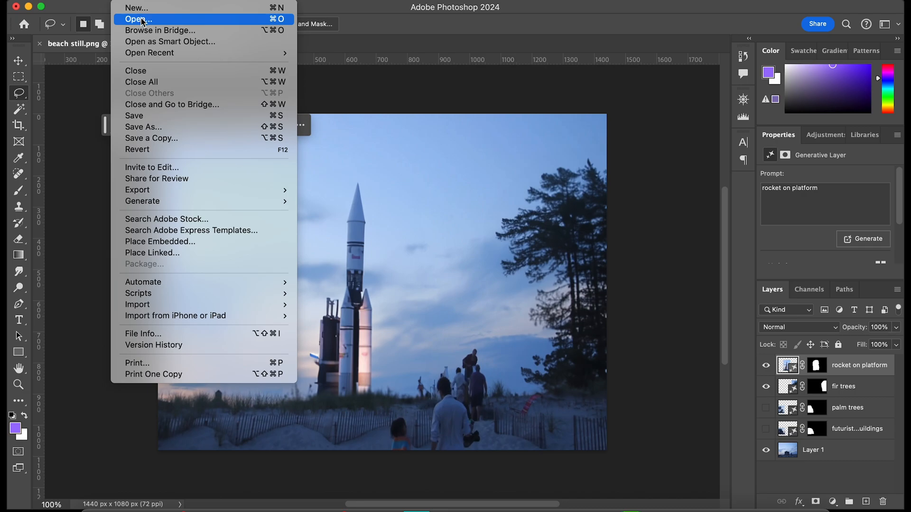
pyautogui.click(137, 18)
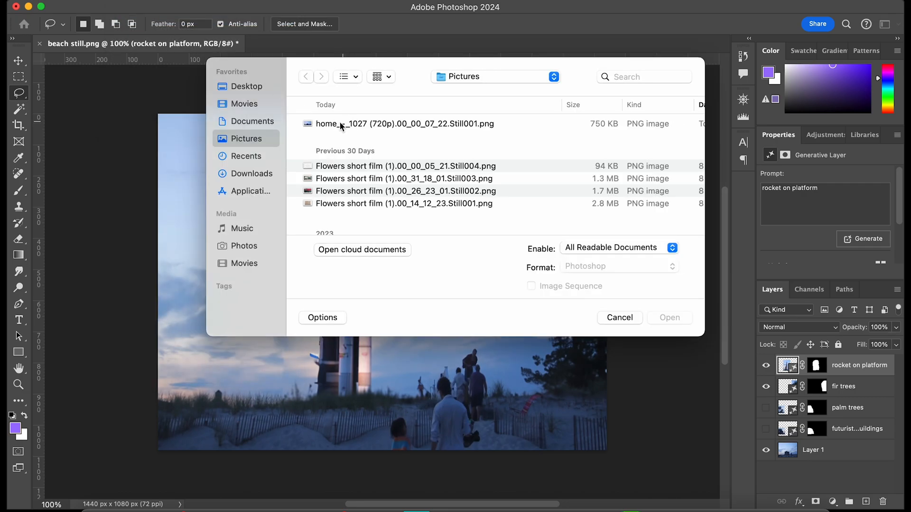
pyautogui.click(323, 124)
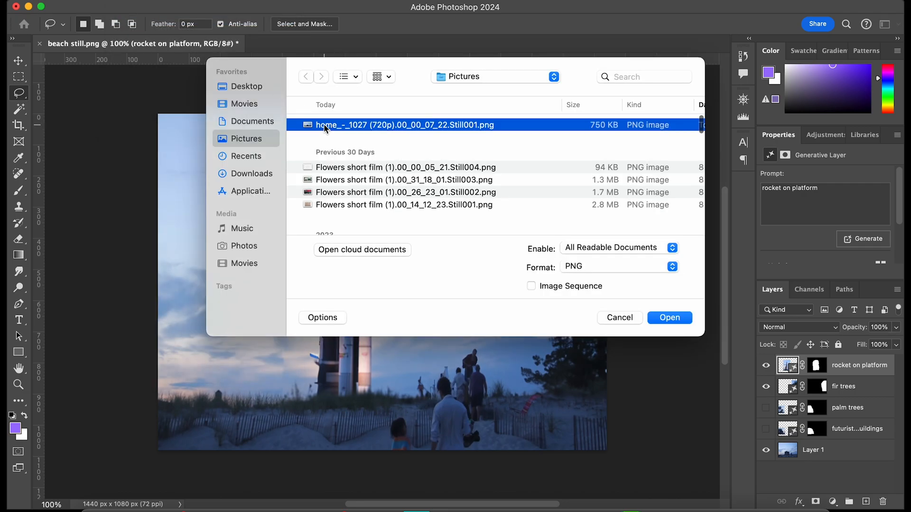
pyautogui.hscroll(5, 324, 124)
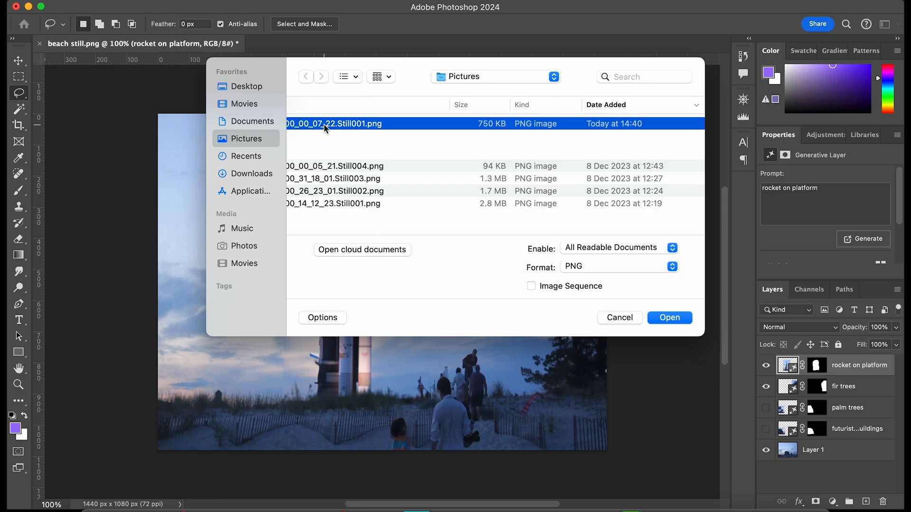
pyautogui.doubleClick(324, 124)
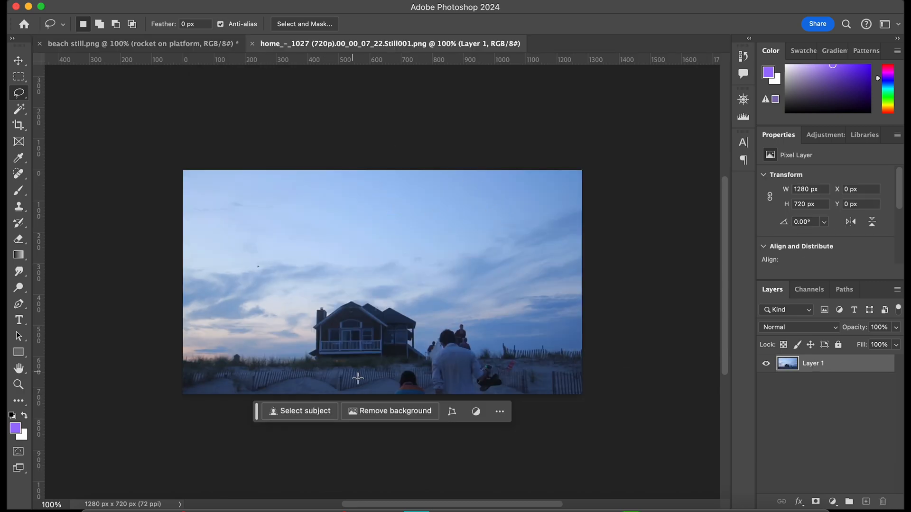
# With the Lasso tool, select the sky and dune area beside the house along the image's left edge, about 383 × 611 px.
pyautogui.click(743, 99)
pyautogui.moveTo(691, 175); pyautogui.dragTo(679, 177)
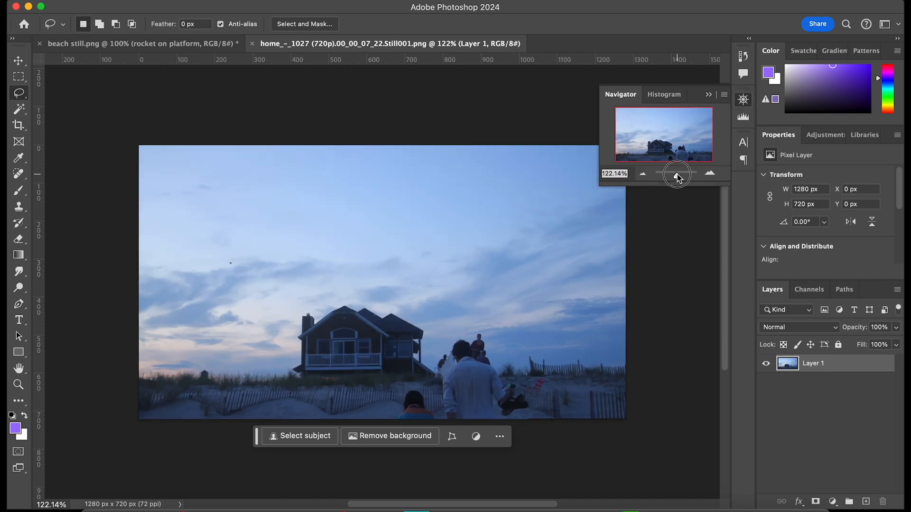
pyautogui.click(743, 99)
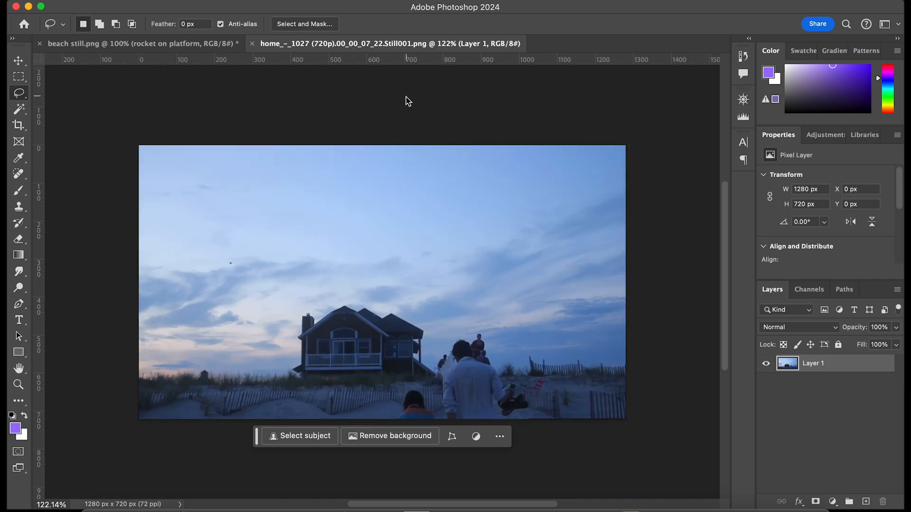
pyautogui.moveTo(19, 93); pyautogui.dragTo(37, 93)
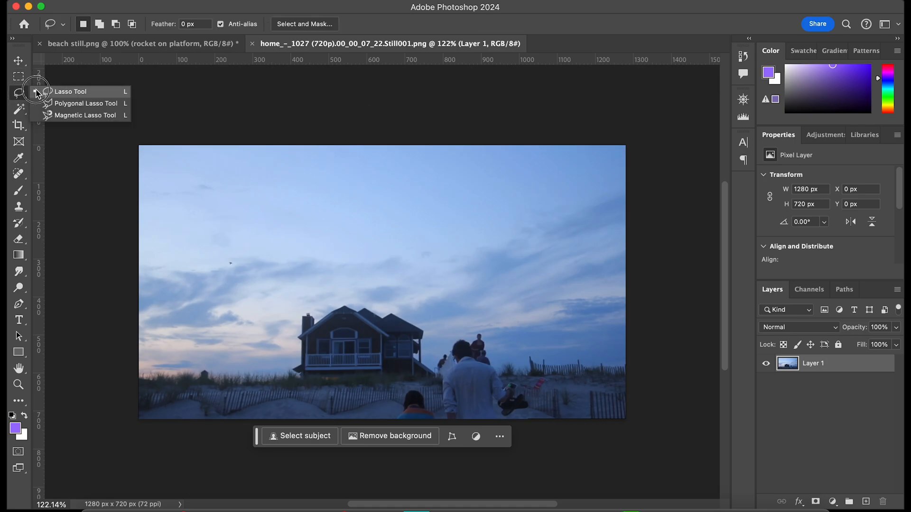
pyautogui.click(79, 93)
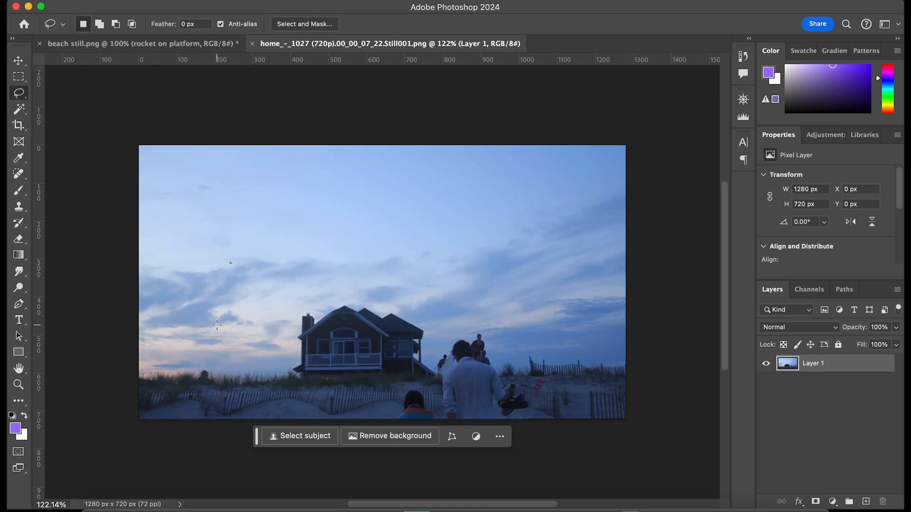
pyautogui.moveTo(277, 383)
pyautogui.mouseDown()
pyautogui.moveTo(121, 379)
pyautogui.moveTo(104, 232)
pyautogui.moveTo(121, 155)
pyautogui.moveTo(162, 159)
pyautogui.moveTo(194, 182)
pyautogui.moveTo(238, 244)
pyautogui.moveTo(275, 323)
pyautogui.mouseUp()
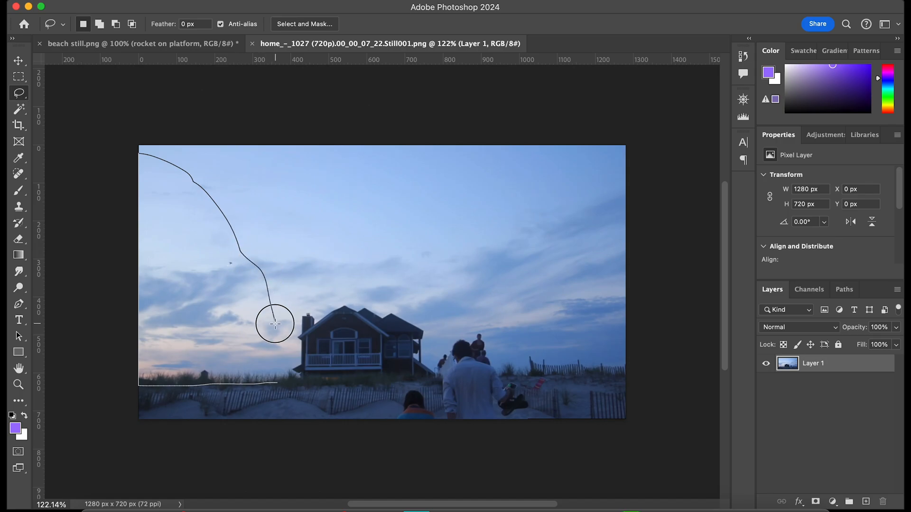
pyautogui.moveTo(283, 355); pyautogui.dragTo(286, 366)
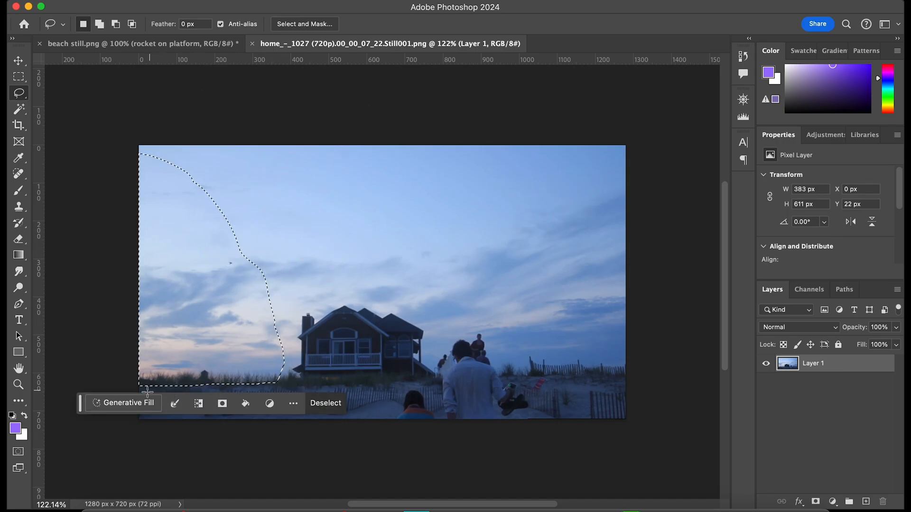
# Fill the selection using Generative Fill with the prompt "PALM TREES".
pyautogui.click(128, 402)
pyautogui.write('PALM')
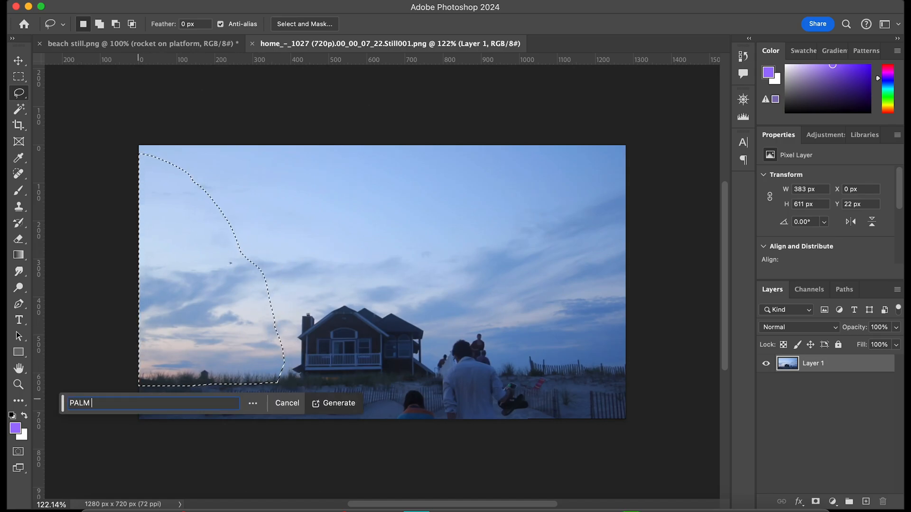
pyautogui.write(' TREES')
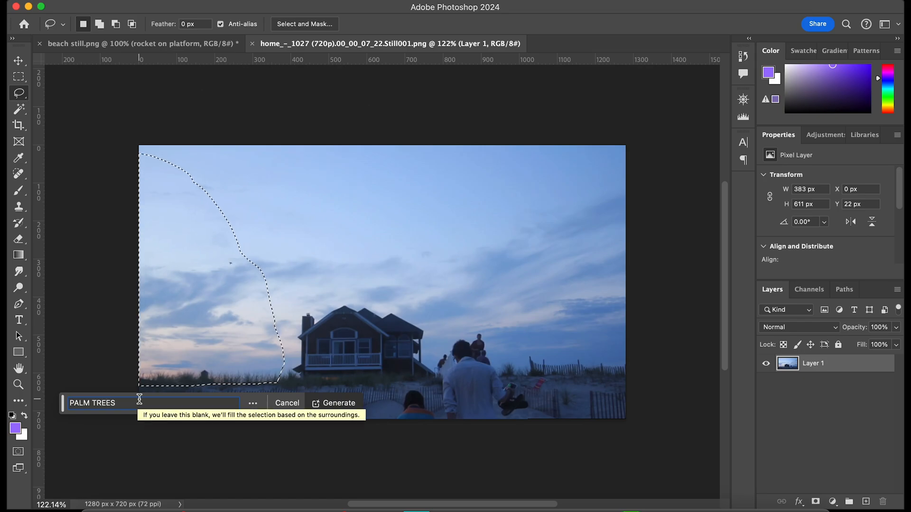
pyautogui.click(327, 407)
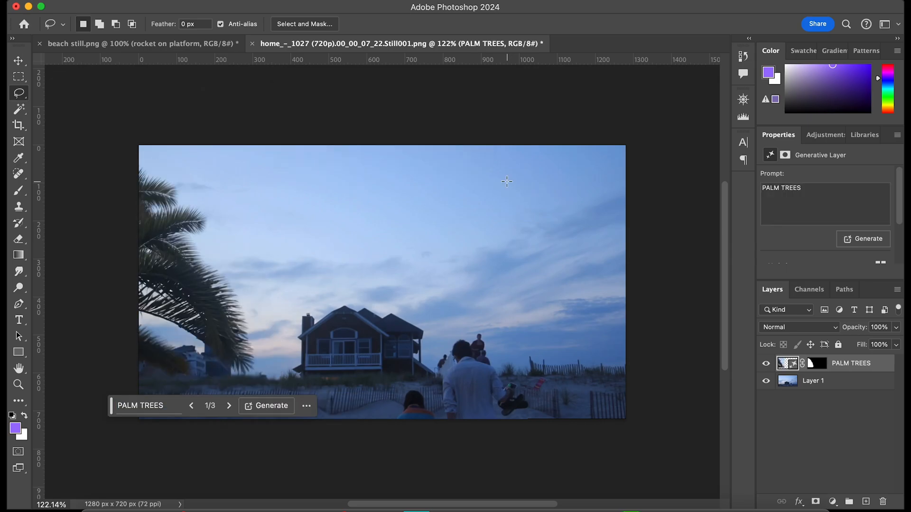
# Compare the three palm tree variations, choose the third one, and move the floating variation bar clear of the image.
pyautogui.click(229, 406)
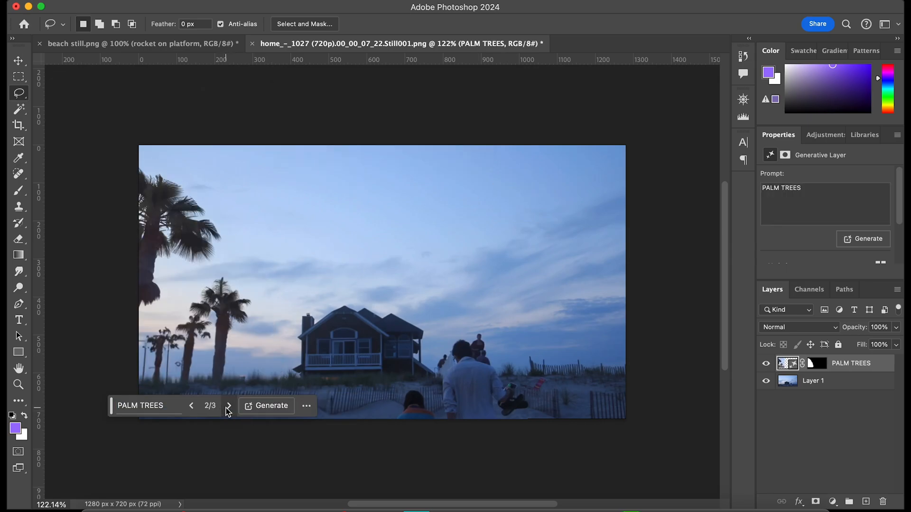
pyautogui.click(228, 406)
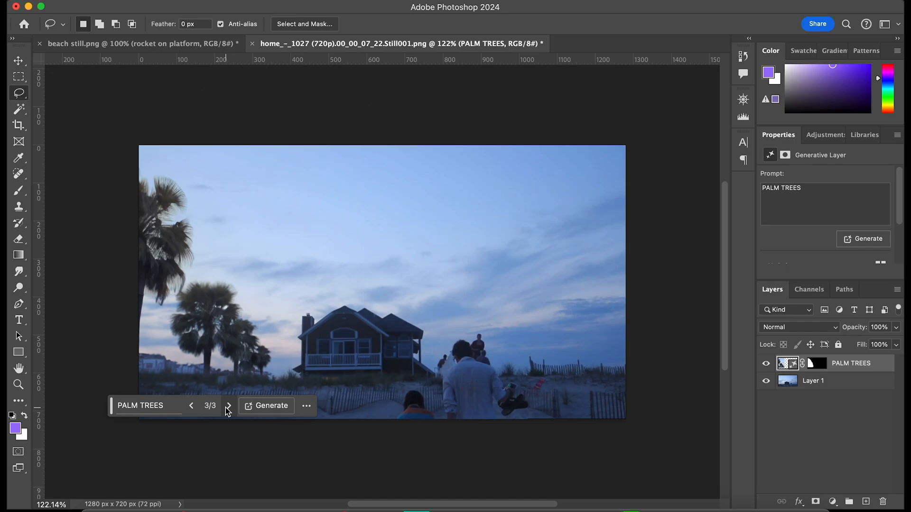
pyautogui.moveTo(112, 410); pyautogui.dragTo(376, 150)
pyautogui.click(493, 146)
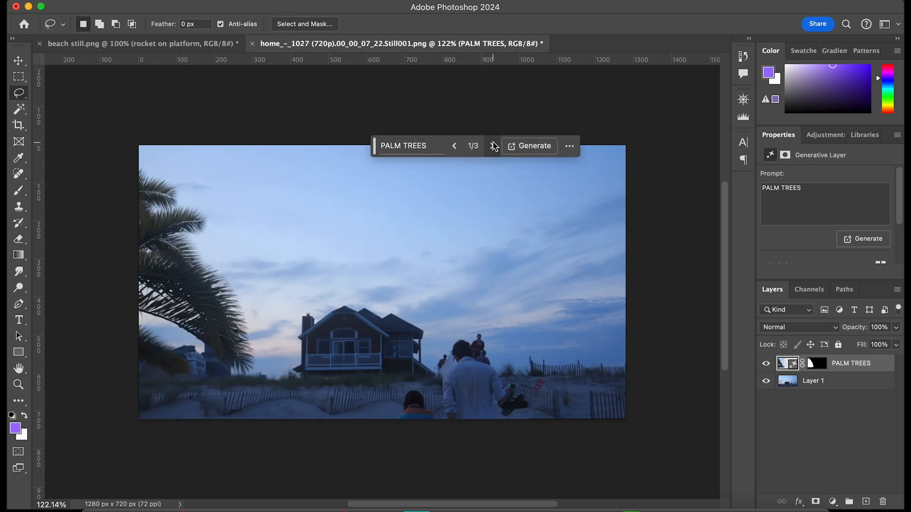
pyautogui.click(494, 146)
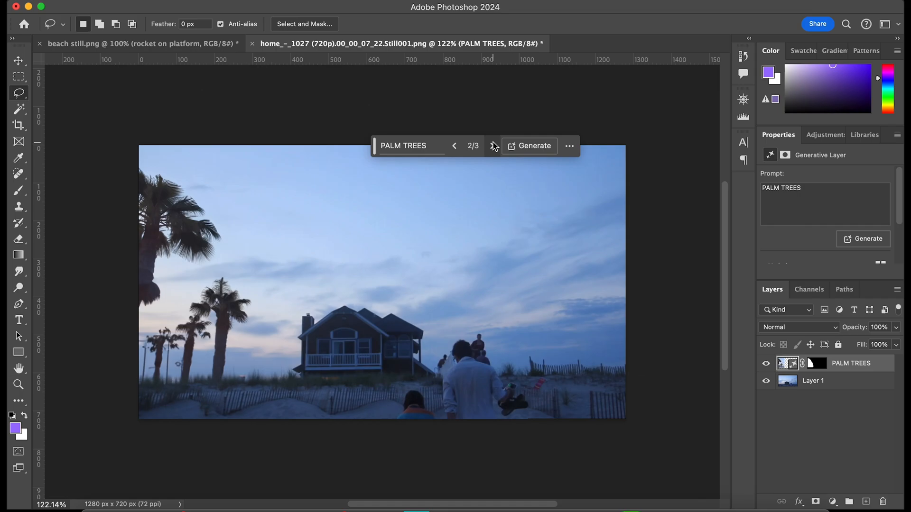
pyautogui.click(493, 147)
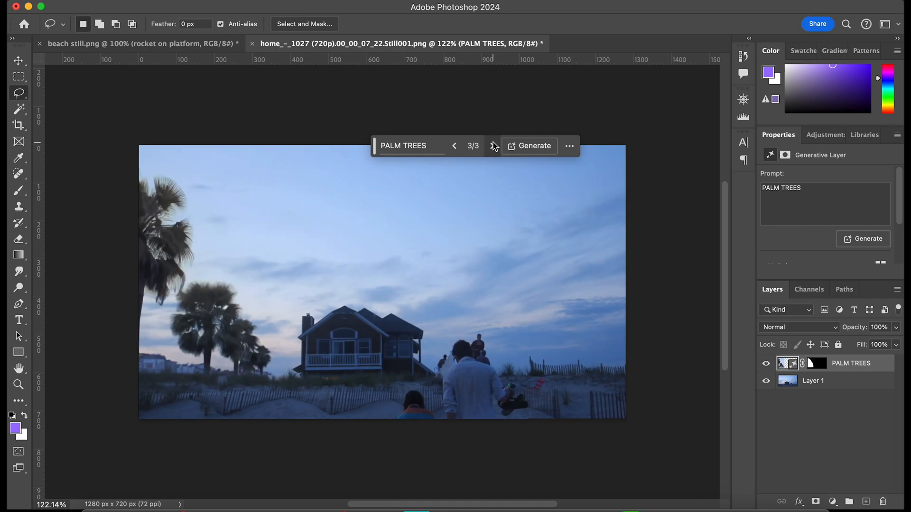
pyautogui.moveTo(374, 147); pyautogui.dragTo(401, 109)
# Lasso the beach house with some sky above it and replace it using Generative Fill with the prompt "OLD CHURCH".
pyautogui.moveTo(255, 385)
pyautogui.mouseDown()
pyautogui.moveTo(428, 380)
pyautogui.moveTo(436, 325)
pyautogui.moveTo(416, 288)
pyautogui.moveTo(364, 275)
pyautogui.moveTo(345, 248)
pyautogui.moveTo(297, 254)
pyautogui.moveTo(267, 378)
pyautogui.mouseUp()
pyautogui.click(256, 403)
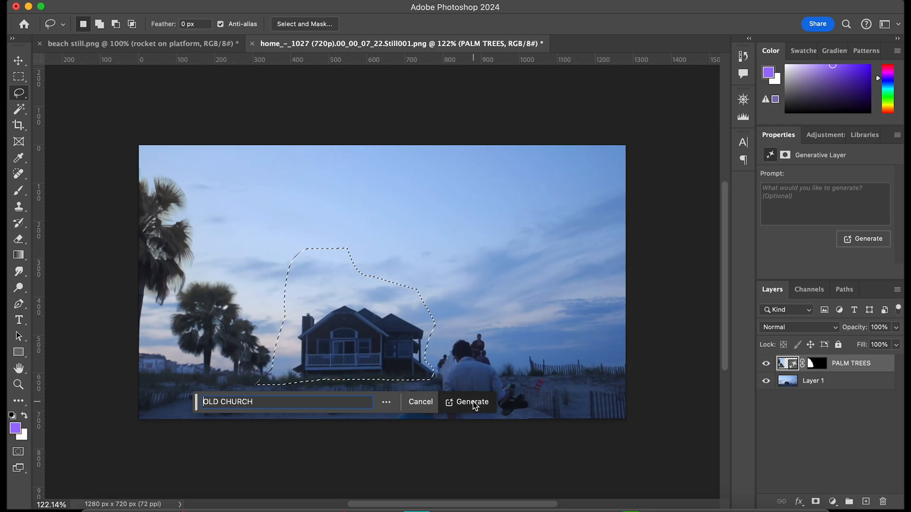
pyautogui.click(472, 402)
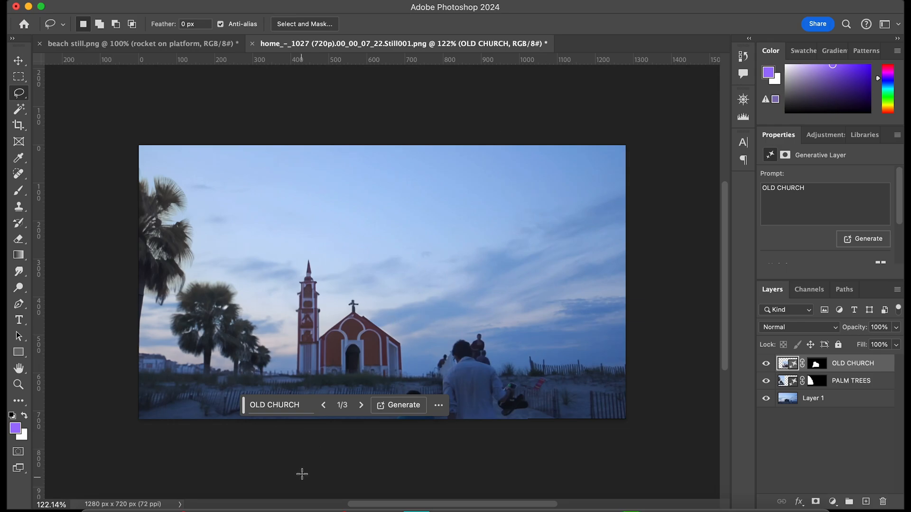
# Compare the generated church variations and choose the second one, the white church with a lit tower.
pyautogui.click(361, 405)
pyautogui.click(363, 407)
pyautogui.click(361, 406)
pyautogui.click(362, 407)
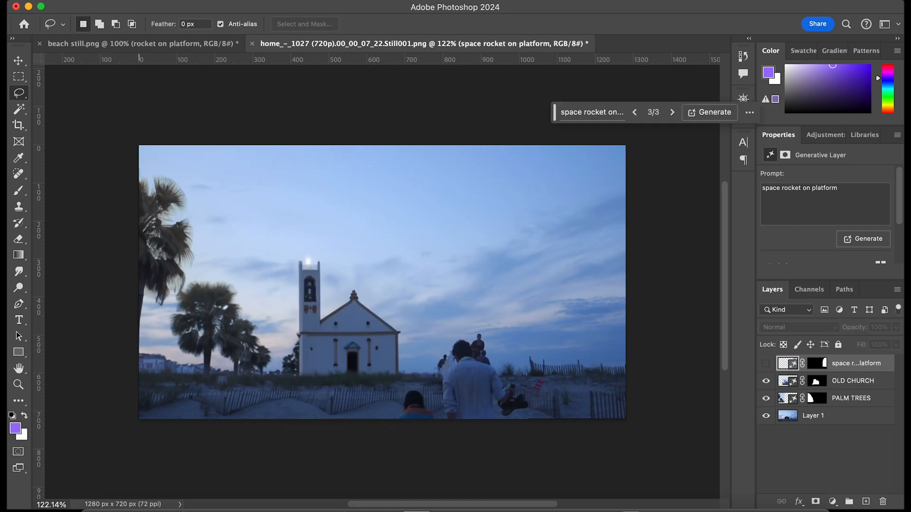
# Save the document as "home edited.psd" in Photoshop format in the Pictures folder.
pyautogui.click(129, 2)
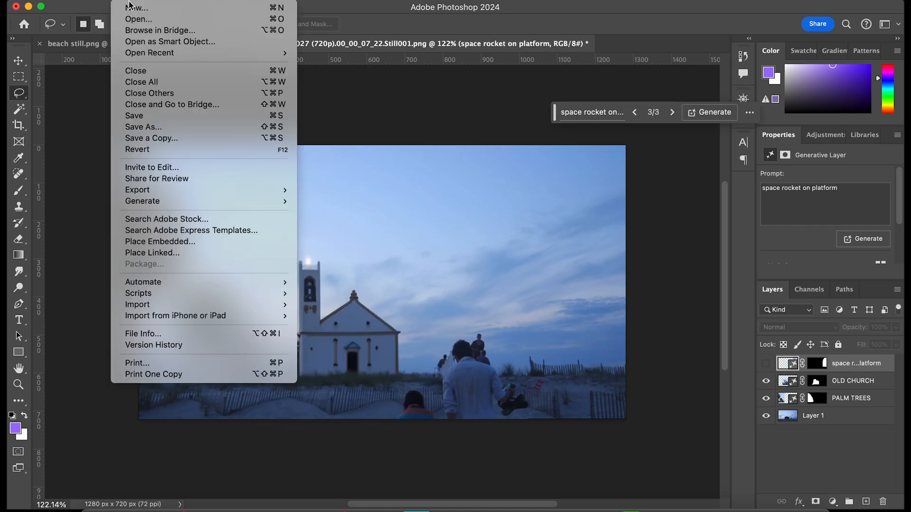
pyautogui.click(164, 129)
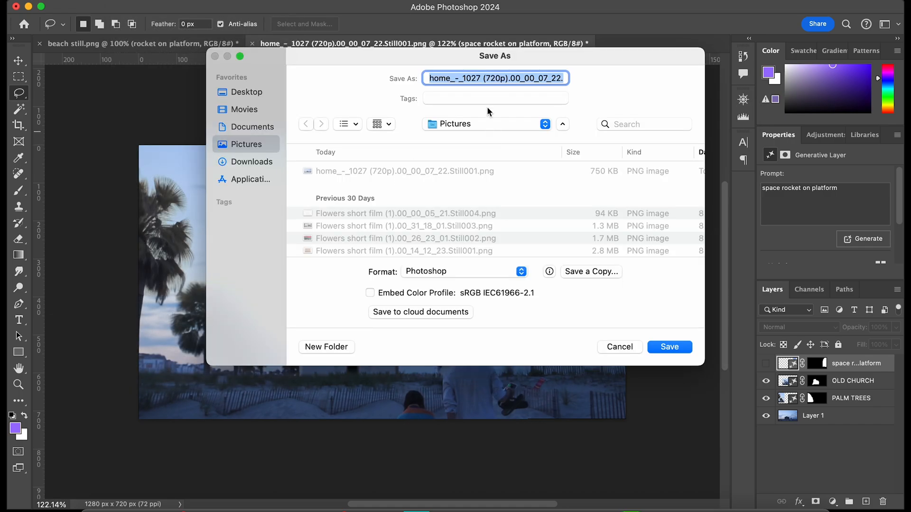
pyautogui.write('home edit')
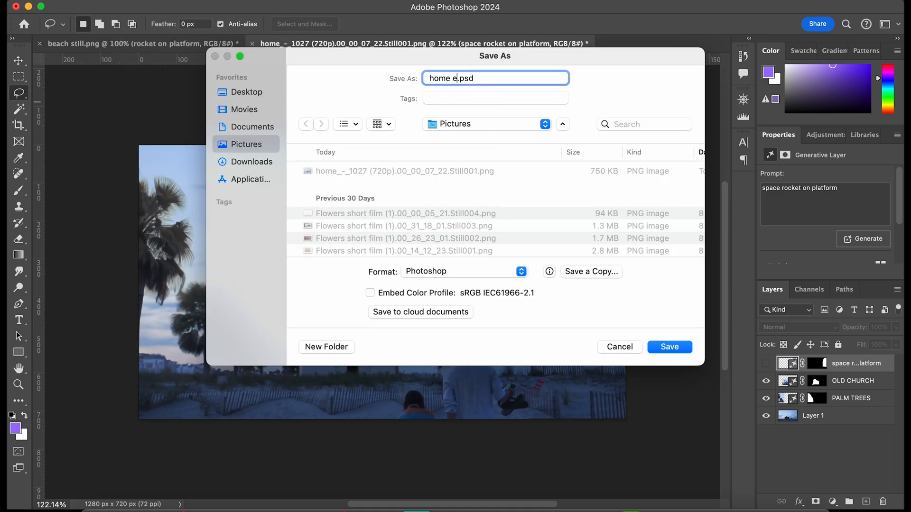
pyautogui.write('ed')
pyautogui.click(667, 348)
pyautogui.click(607, 208)
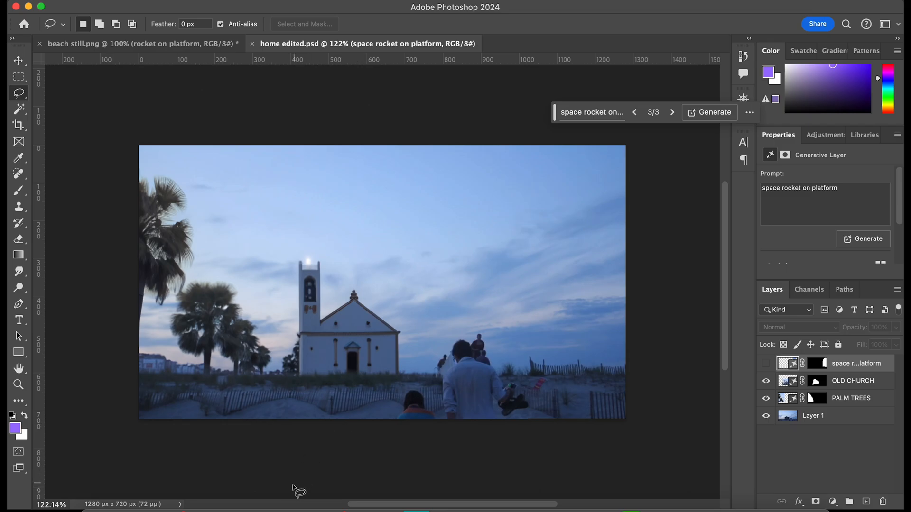
# Switch to Premiere Pro and import home edited.psd from the Pictures folder with Merge All Layers.
pyautogui.click(283, 507)
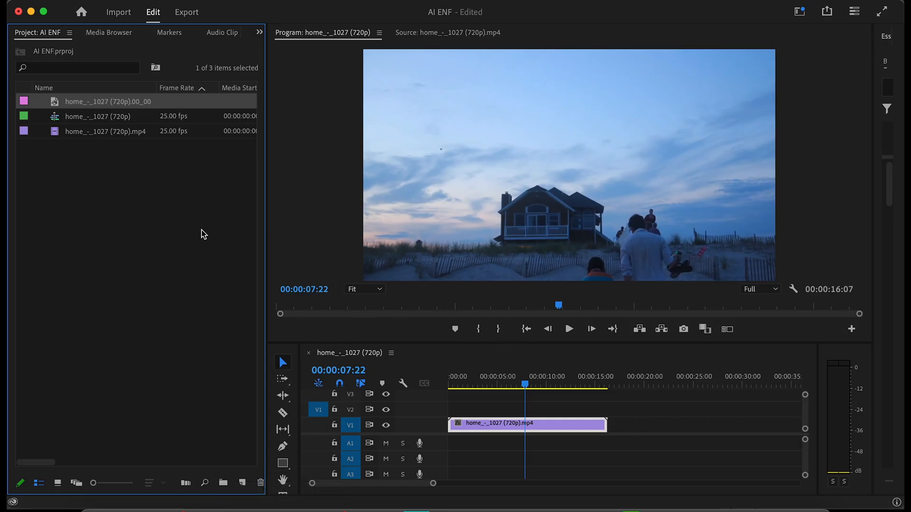
pyautogui.click(145, 230)
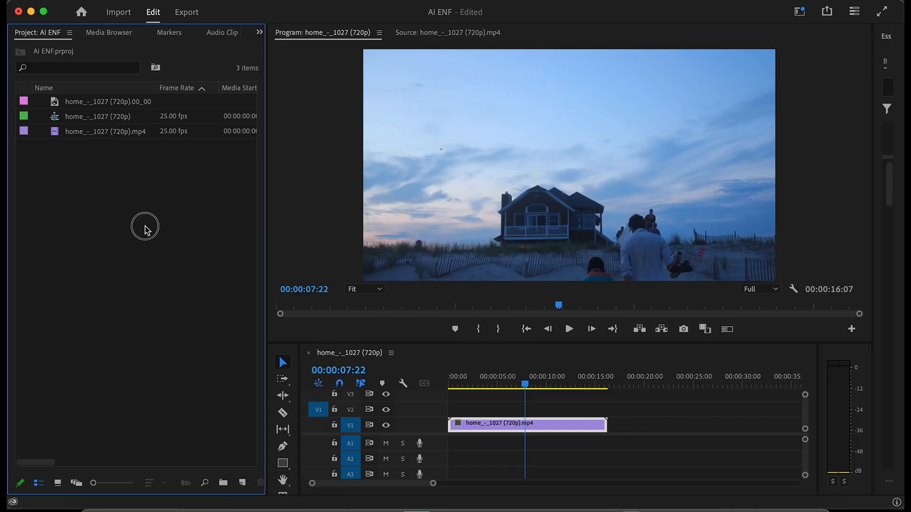
pyautogui.doubleClick(158, 176)
pyautogui.click(243, 136)
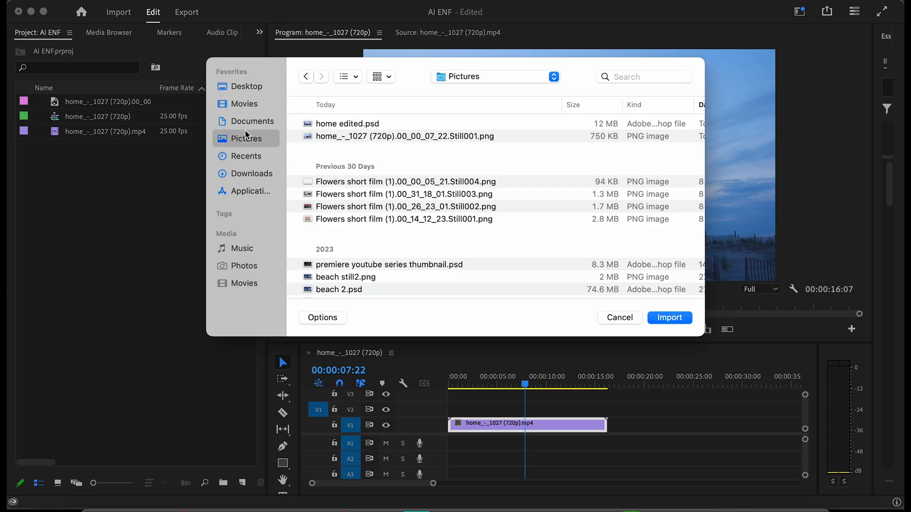
pyautogui.doubleClick(340, 124)
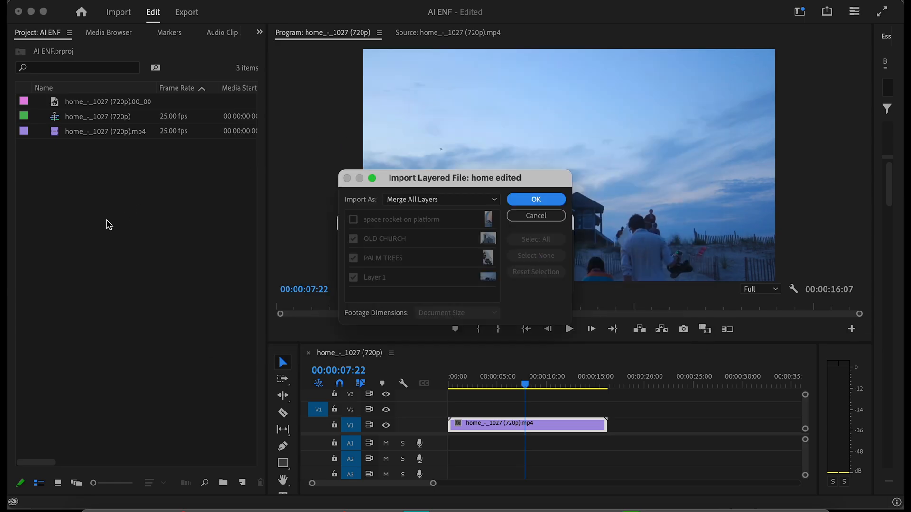
pyautogui.click(491, 199)
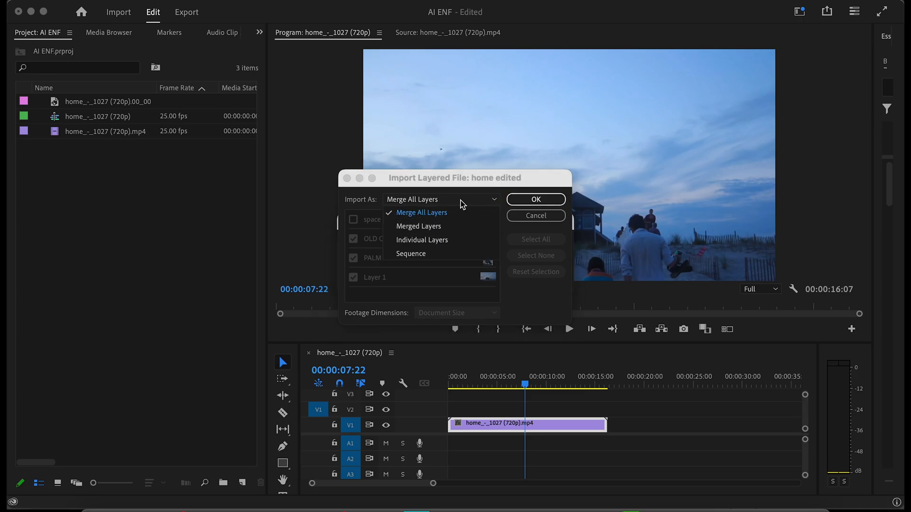
pyautogui.click(477, 201)
pyautogui.click(545, 200)
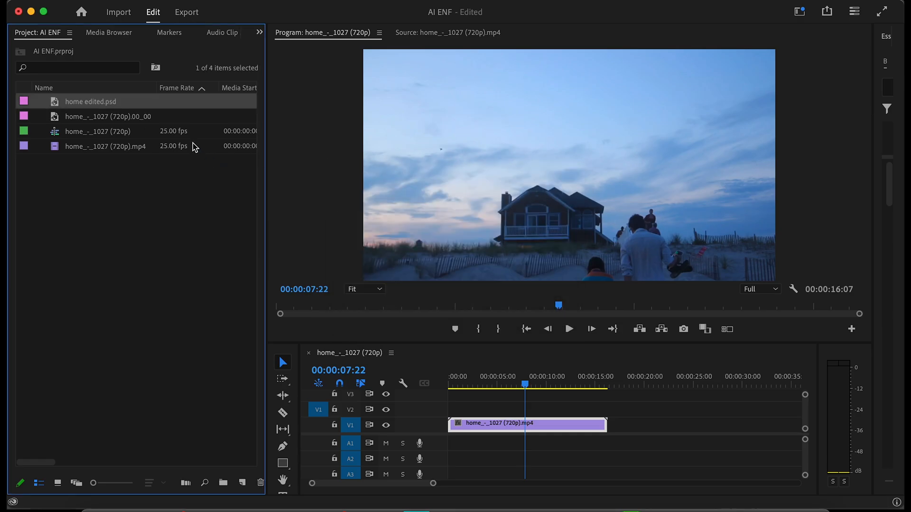
# Place home edited.psd on track V2 at the sequence start and extend it to the end of the video clip below.
pyautogui.moveTo(56, 104); pyautogui.dragTo(434, 404)
pyautogui.click(524, 385)
pyautogui.moveTo(560, 404); pyautogui.dragTo(606, 403)
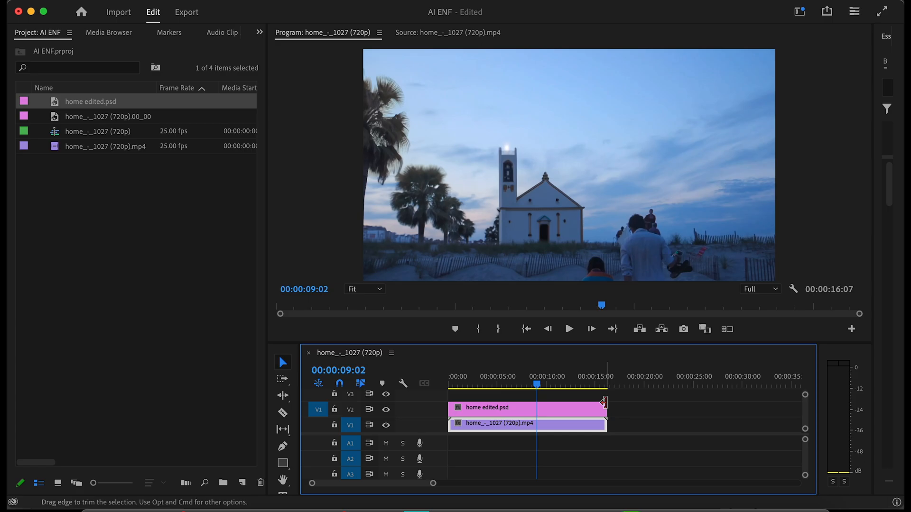
# Move the playhead to 00:00:13:06 and switch to the Editing workspace.
pyautogui.click(518, 386)
pyautogui.moveTo(518, 386); pyautogui.dragTo(574, 404)
pyautogui.moveTo(574, 404); pyautogui.dragTo(607, 406)
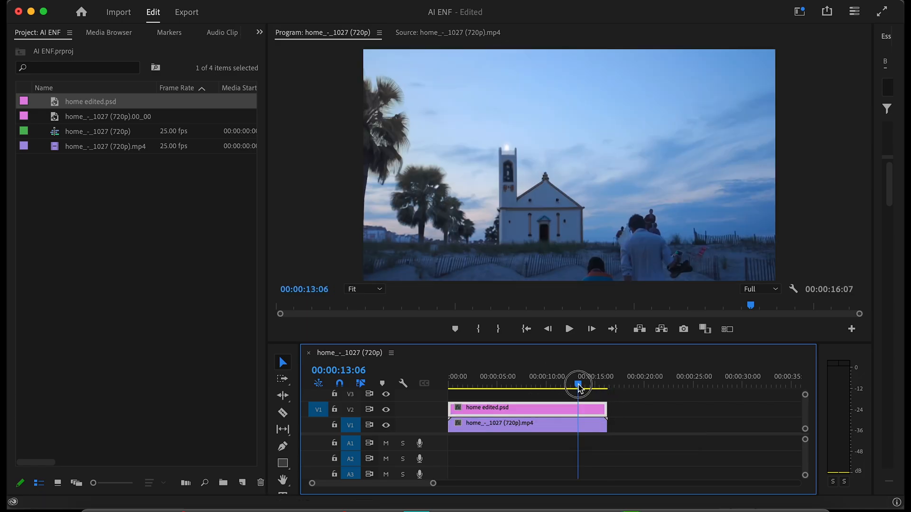
pyautogui.click(799, 11)
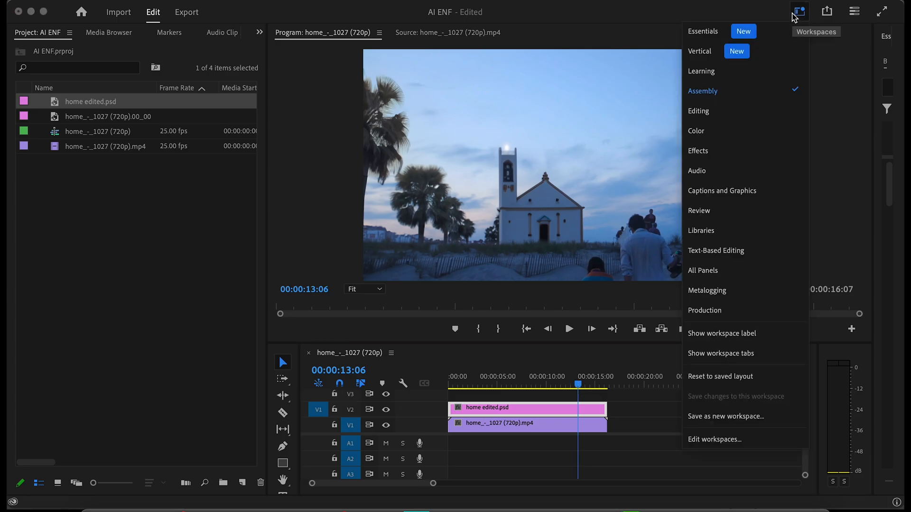
pyautogui.click(717, 114)
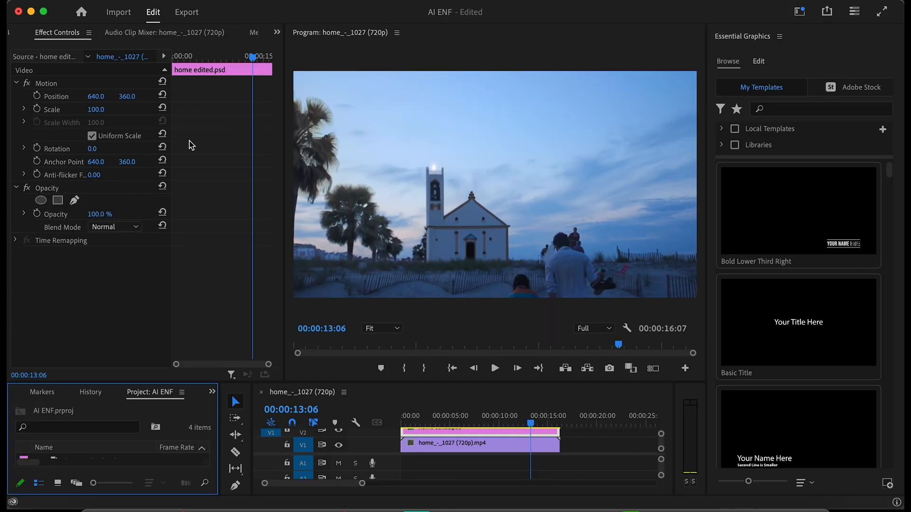
# Draw a free-form opacity mask on home edited.psd around the people beside the church, curving its lower edge below the frame.
pyautogui.click(48, 189)
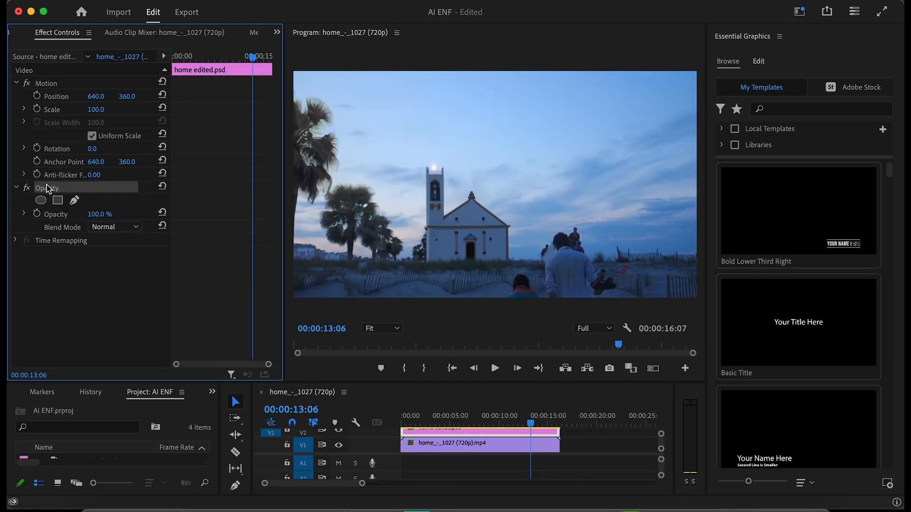
pyautogui.click(74, 201)
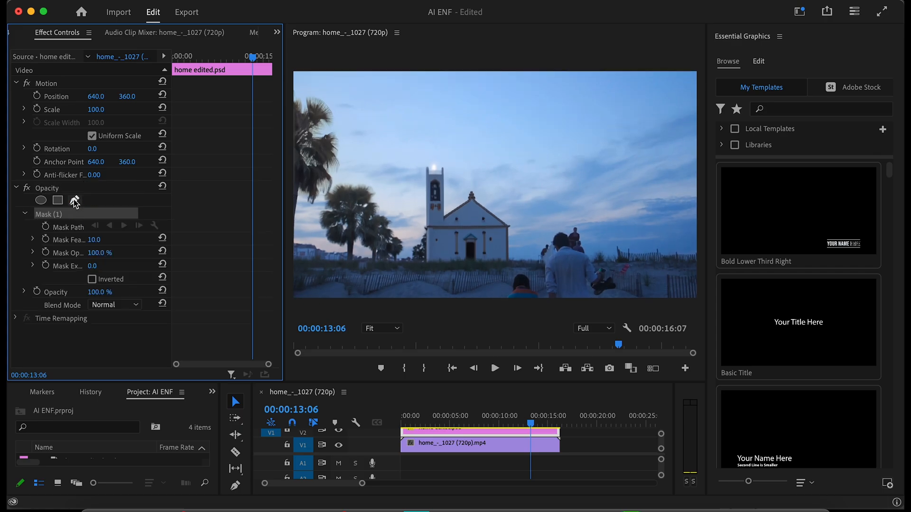
pyautogui.click(498, 298)
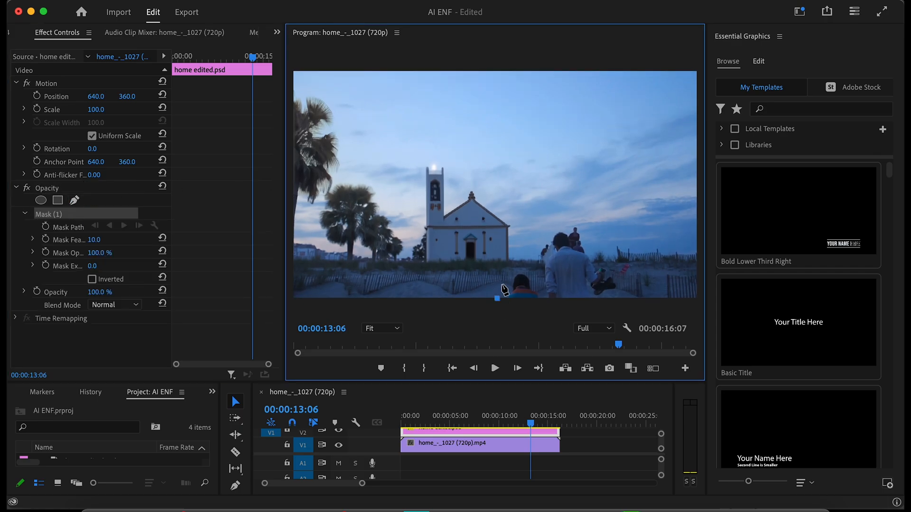
pyautogui.moveTo(514, 267); pyautogui.dragTo(525, 268)
pyautogui.moveTo(569, 209); pyautogui.dragTo(579, 217)
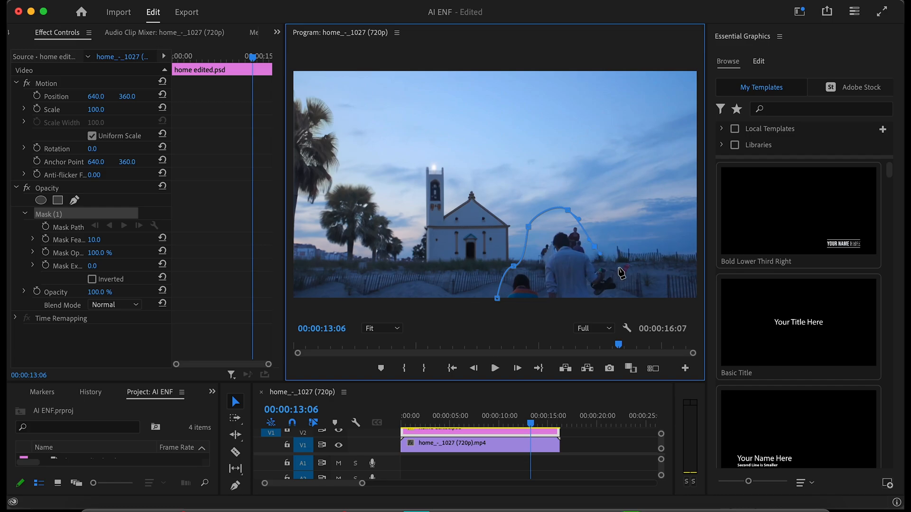
pyautogui.moveTo(619, 269); pyautogui.dragTo(627, 284)
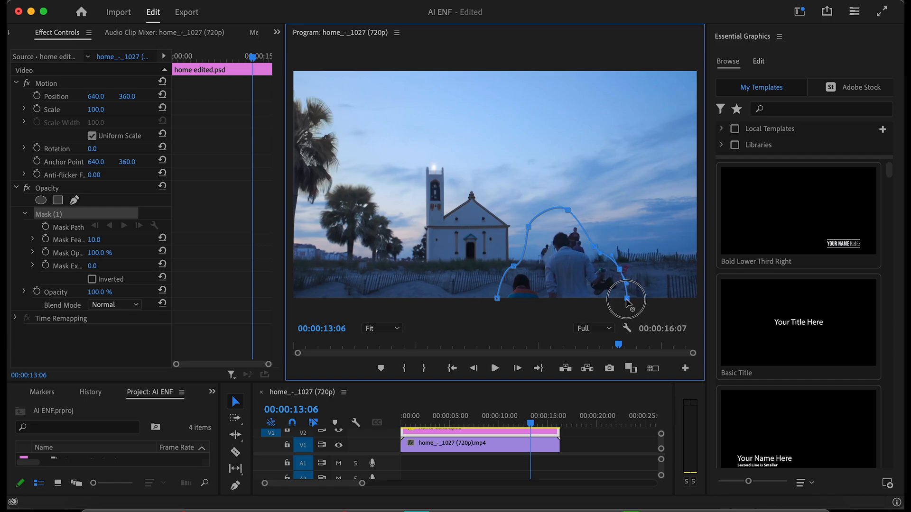
pyautogui.click(497, 301)
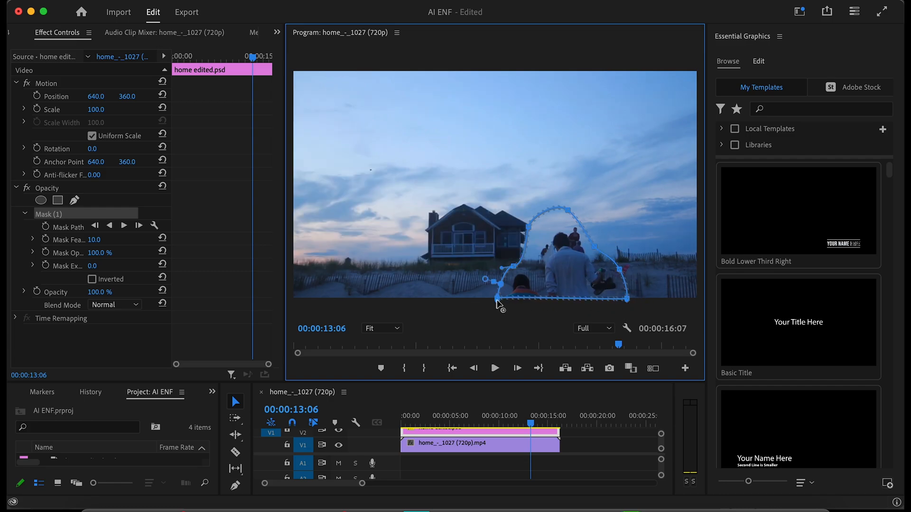
pyautogui.moveTo(499, 300); pyautogui.dragTo(497, 323)
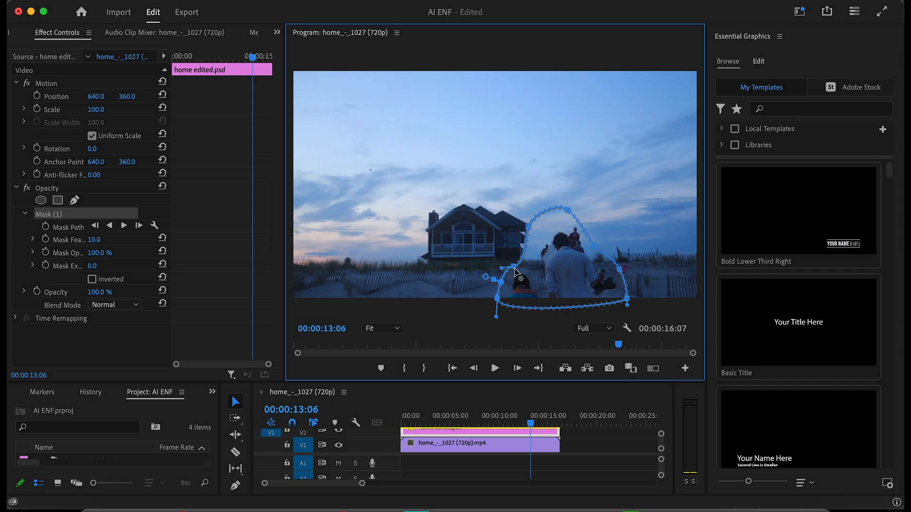
pyautogui.moveTo(515, 270)
pyautogui.mouseDown()
pyautogui.moveTo(528, 269)
pyautogui.moveTo(515, 264)
pyautogui.mouseUp()
# Move the playhead to 00:00:08:18 and invert the opacity mask on home edited.psd.
pyautogui.moveTo(530, 423); pyautogui.dragTo(486, 423)
pyautogui.scroll(1, 488, 424)
pyautogui.click(523, 444)
pyautogui.scroll(1, 527, 441)
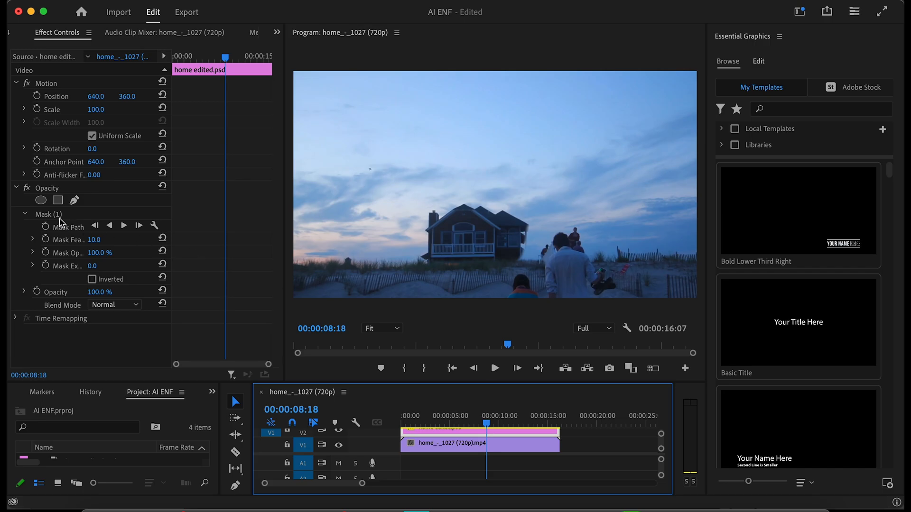
pyautogui.click(52, 214)
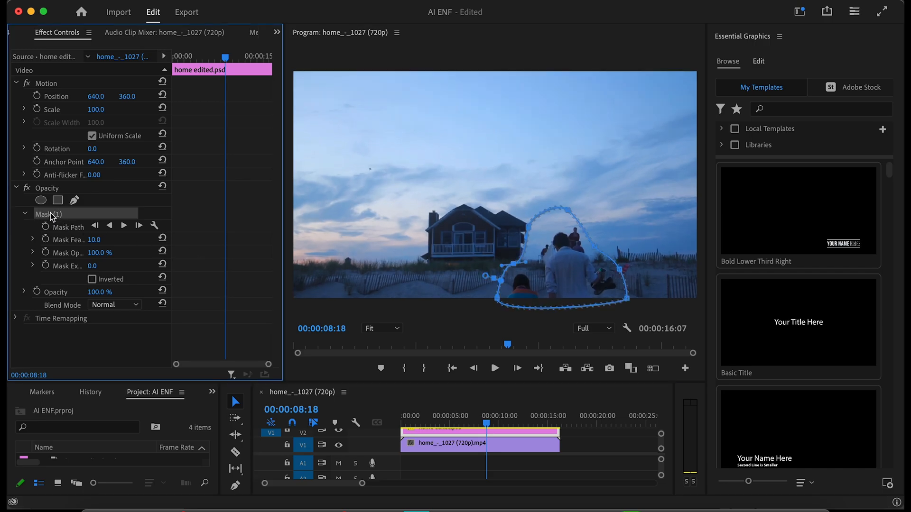
pyautogui.click(92, 280)
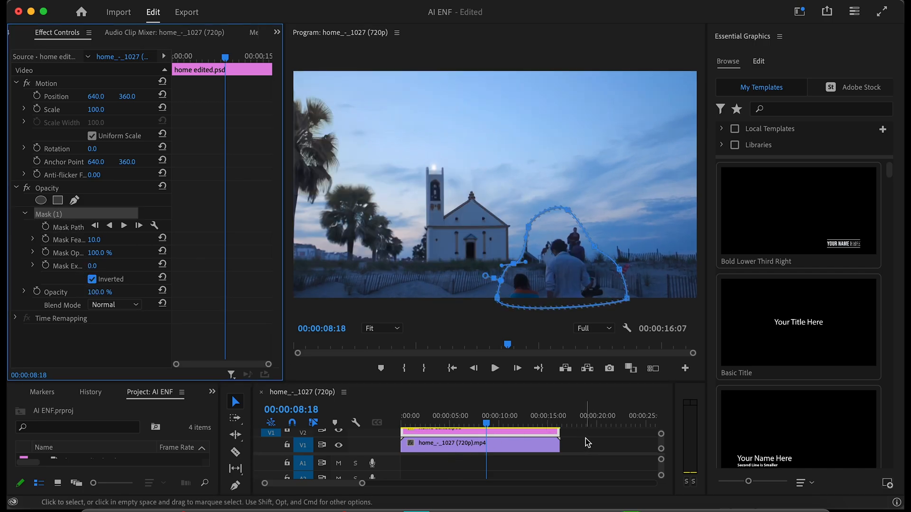
# Pull the mask's church-side points in closer to the people and scrub the sequence to check the overlay.
pyautogui.moveTo(515, 264); pyautogui.dragTo(531, 265)
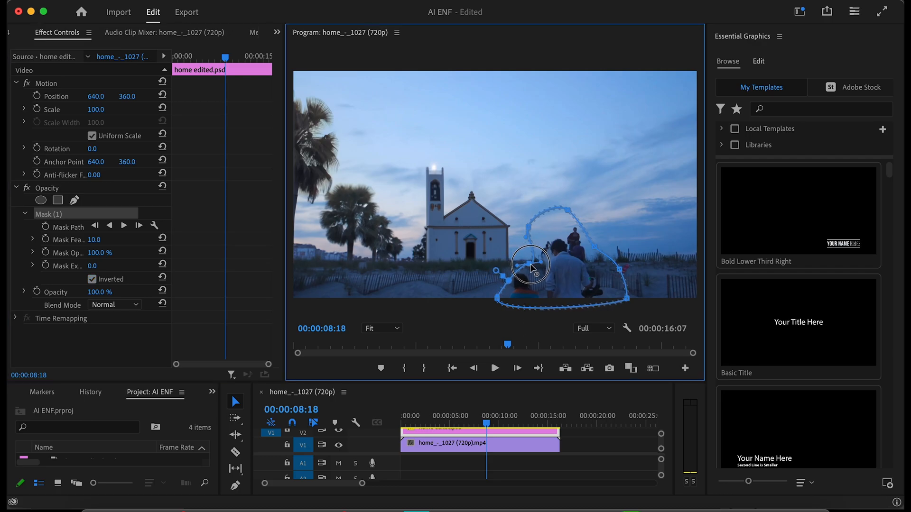
pyautogui.moveTo(530, 226); pyautogui.dragTo(543, 230)
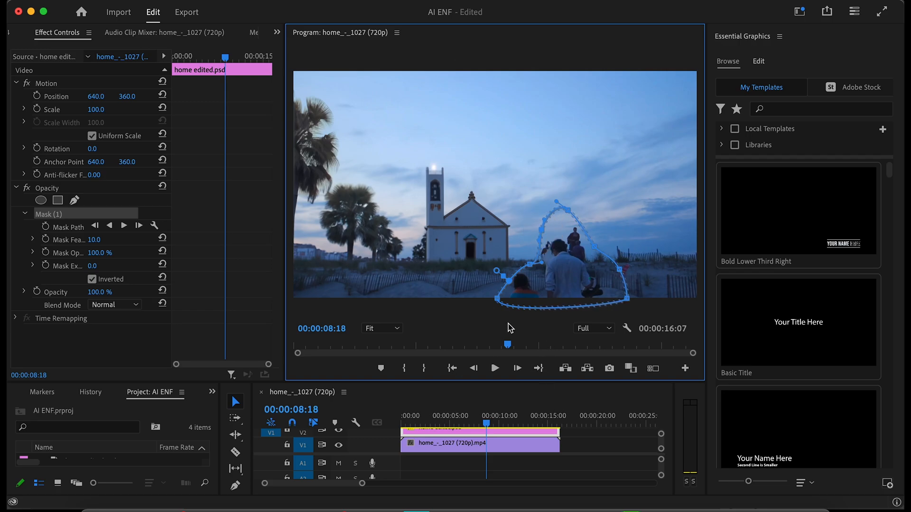
pyautogui.click(578, 440)
pyautogui.moveTo(489, 424); pyautogui.dragTo(579, 424)
pyautogui.moveTo(492, 423); pyautogui.dragTo(435, 422)
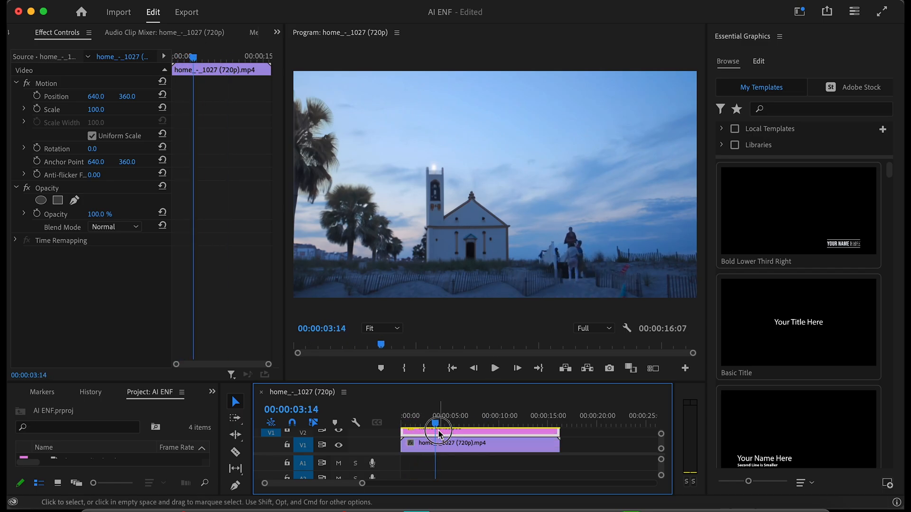
# At 00:00:04:10, enlarge the mask to the frame's right edge and below its bottom so it encloses all the foreground people.
pyautogui.click(440, 433)
pyautogui.moveTo(433, 425); pyautogui.dragTo(445, 424)
pyautogui.click(454, 434)
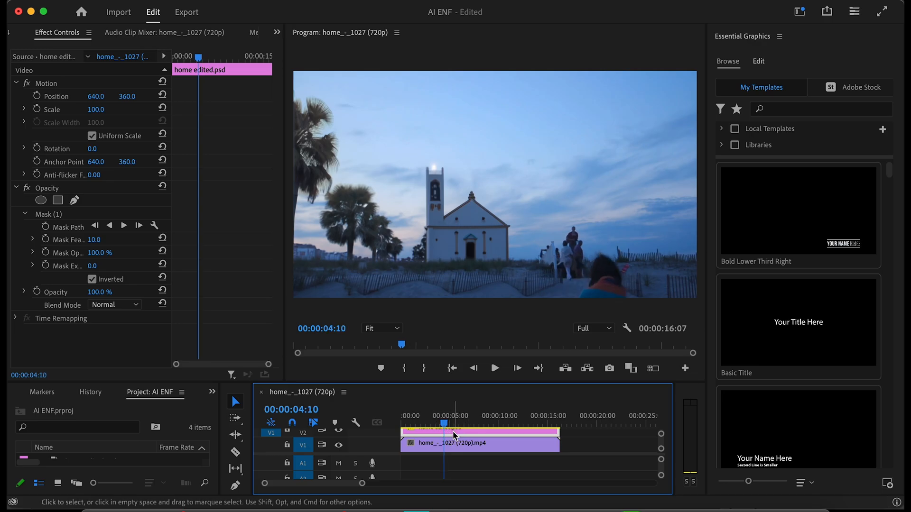
pyautogui.click(54, 215)
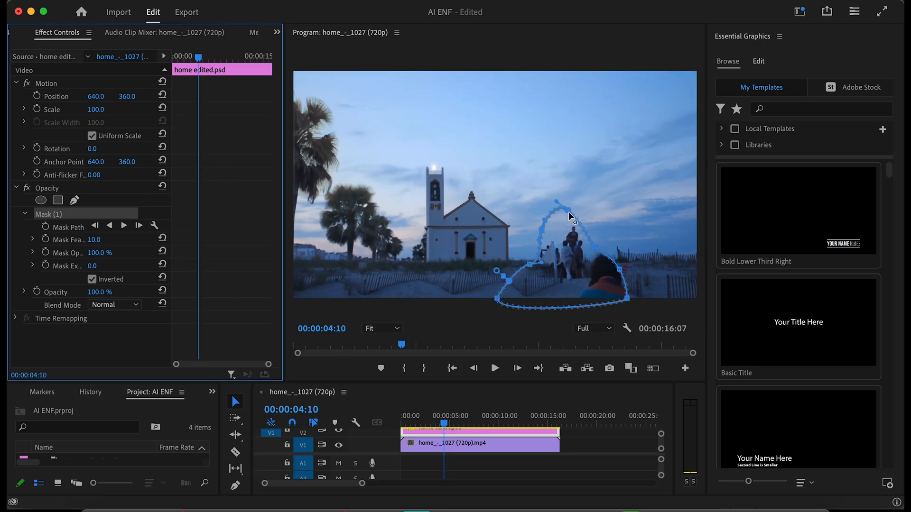
pyautogui.moveTo(568, 209); pyautogui.dragTo(597, 209)
pyautogui.moveTo(620, 273); pyautogui.dragTo(692, 299)
pyautogui.moveTo(597, 251); pyautogui.dragTo(693, 167)
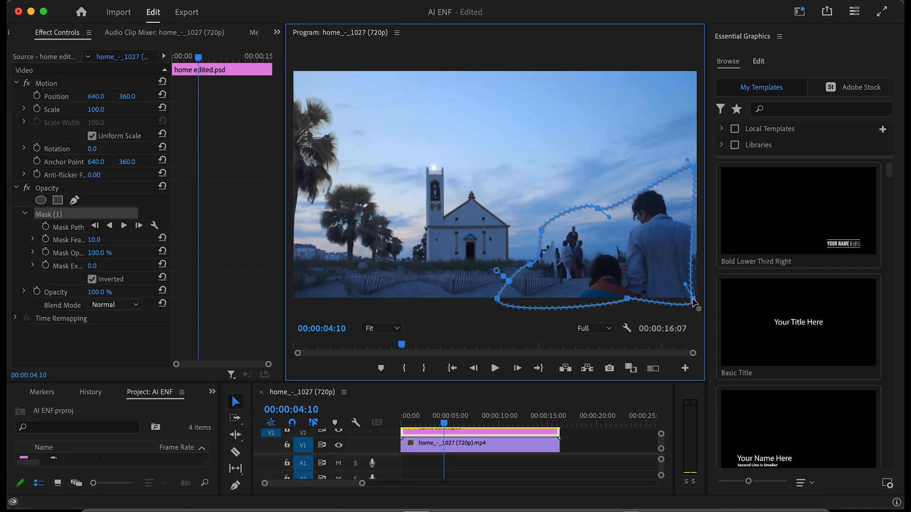
pyautogui.moveTo(627, 297); pyautogui.dragTo(629, 310)
pyautogui.moveTo(604, 207); pyautogui.dragTo(608, 158)
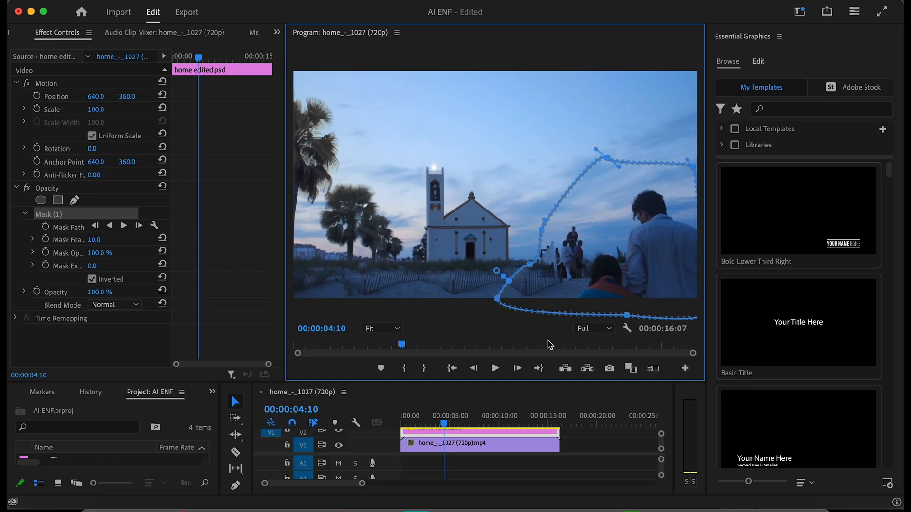
# Zoom the Program monitor, raise the mask's upper edge higher into the sky and scrub through the footage.
pyautogui.moveTo(446, 419)
pyautogui.mouseDown()
pyautogui.moveTo(407, 417)
pyautogui.moveTo(429, 417)
pyautogui.mouseUp()
pyautogui.click(382, 328)
pyautogui.click(381, 403)
pyautogui.moveTo(642, 171); pyautogui.dragTo(661, 134)
pyautogui.moveTo(427, 420); pyautogui.dragTo(503, 420)
# Set the Program monitor zoom to 100% and fine-tune the mask points on the side nearest the church.
pyautogui.click(382, 329)
pyautogui.click(383, 413)
pyautogui.moveTo(494, 282); pyautogui.dragTo(493, 269)
pyautogui.moveTo(504, 422)
pyautogui.mouseDown()
pyautogui.moveTo(562, 417)
pyautogui.moveTo(557, 429)
pyautogui.moveTo(515, 424)
pyautogui.mouseUp()
pyautogui.moveTo(541, 250); pyautogui.dragTo(536, 254)
# Play the sequence from the start to review the masked church and palm tree overlay.
pyautogui.click(538, 443)
pyautogui.moveTo(515, 424); pyautogui.dragTo(387, 423)
pyautogui.press('space')
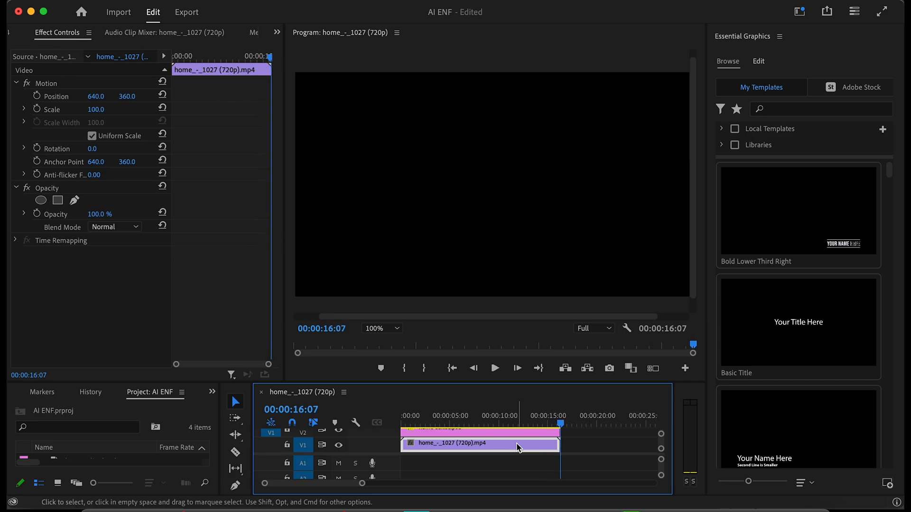
pyautogui.press('space')
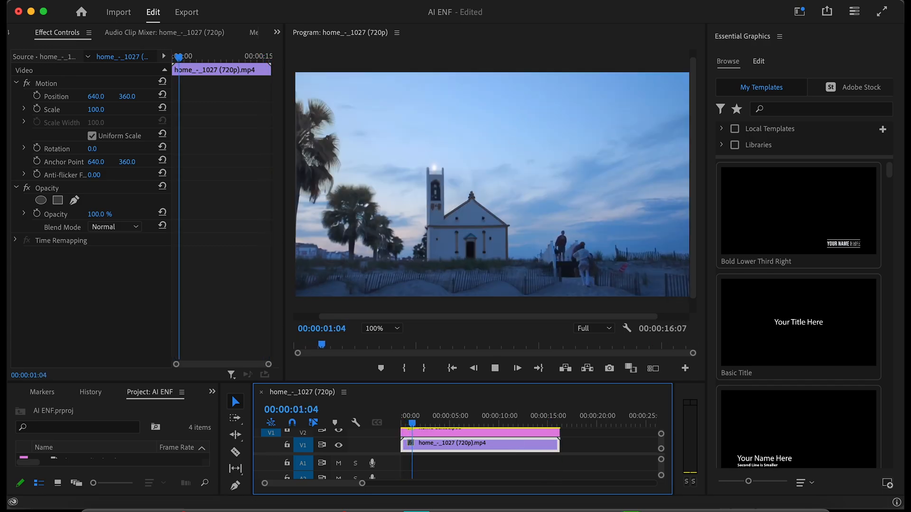